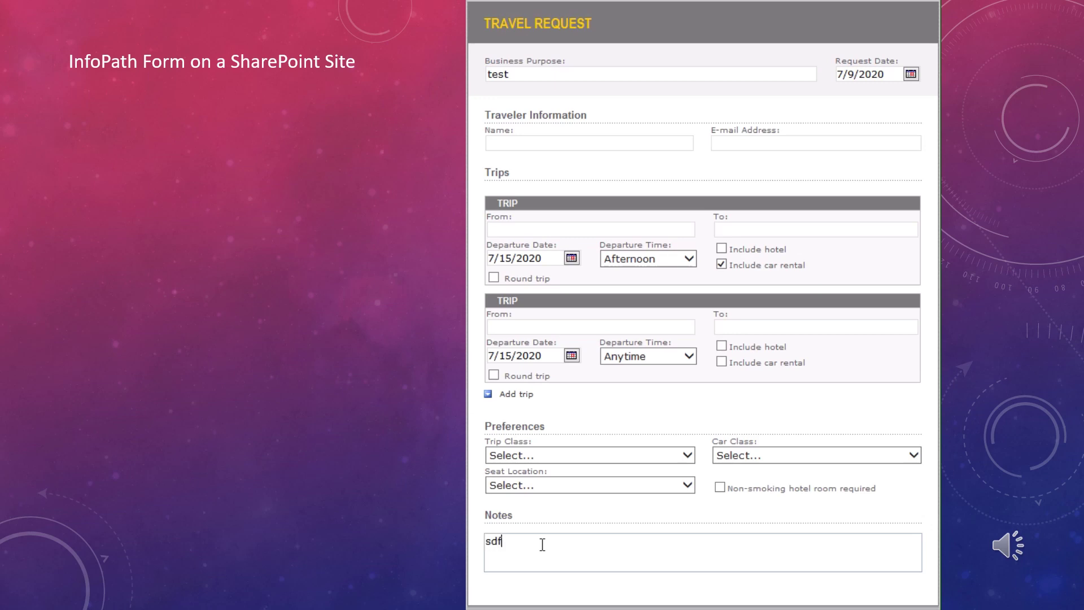
# Add the sample text "ghhggh" on a new line in the travel request's Notes field
pyautogui.press('Return')
pyautogui.write('ghhggh')
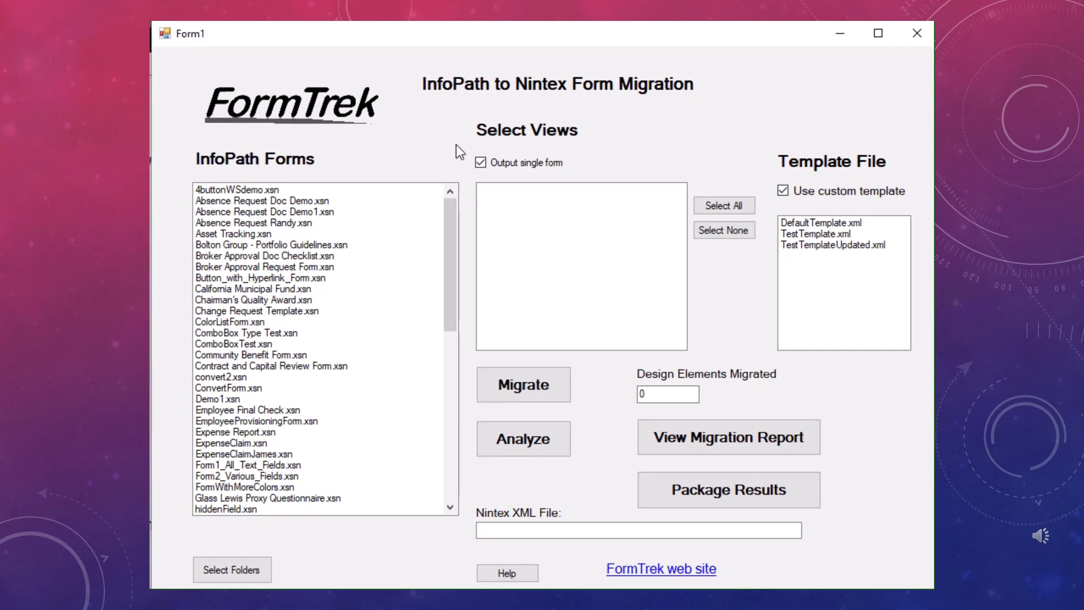
# Switch to the FormTrek migration tool and migrate the InfoPath form Travel Request.xsn with both of its views
pyautogui.moveTo(452, 294); pyautogui.dragTo(458, 463)
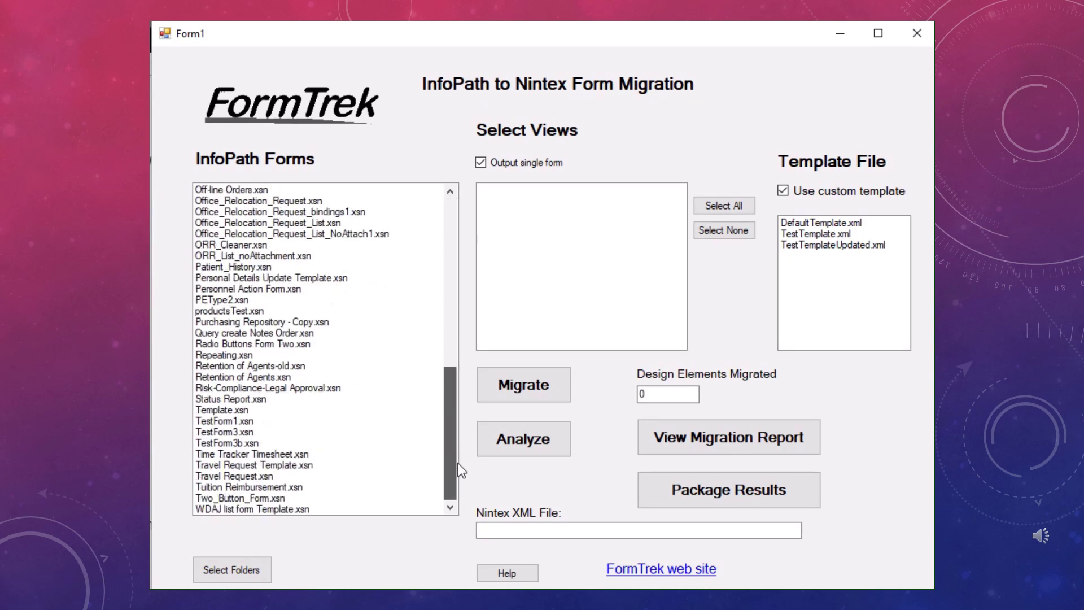
pyautogui.click(246, 478)
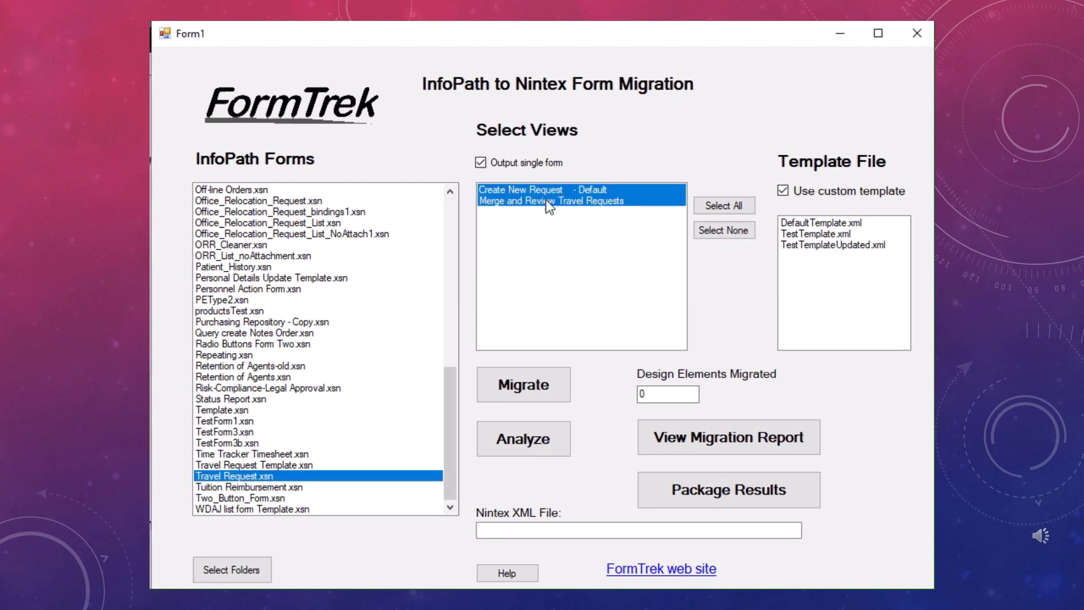
pyautogui.click(519, 385)
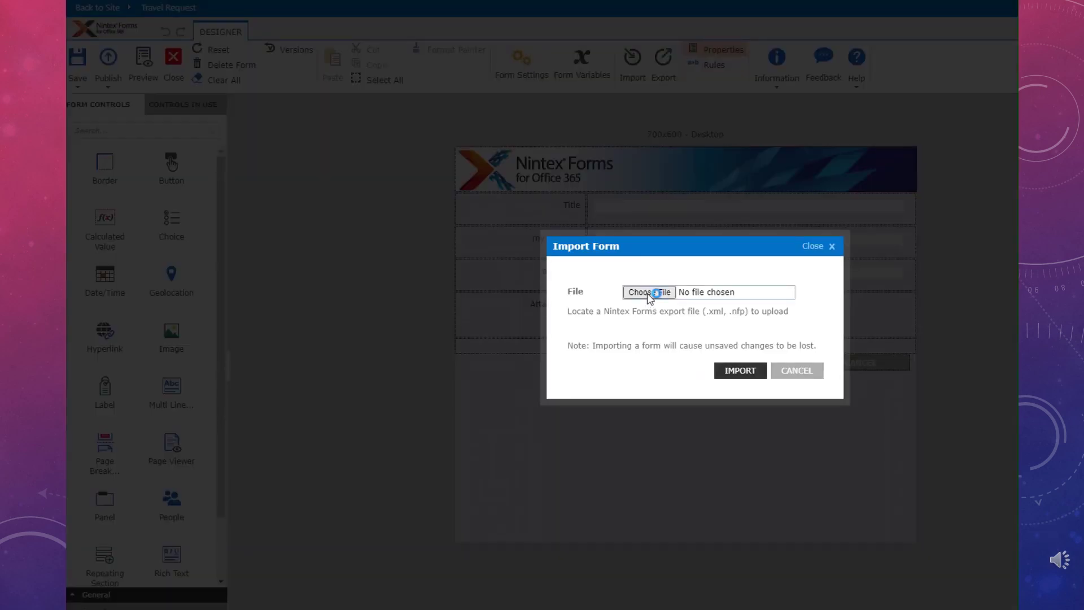
# Import the migrated file Travel Request C.xml into the Travel Request form in Nintex Forms for Office 365
pyautogui.click(647, 293)
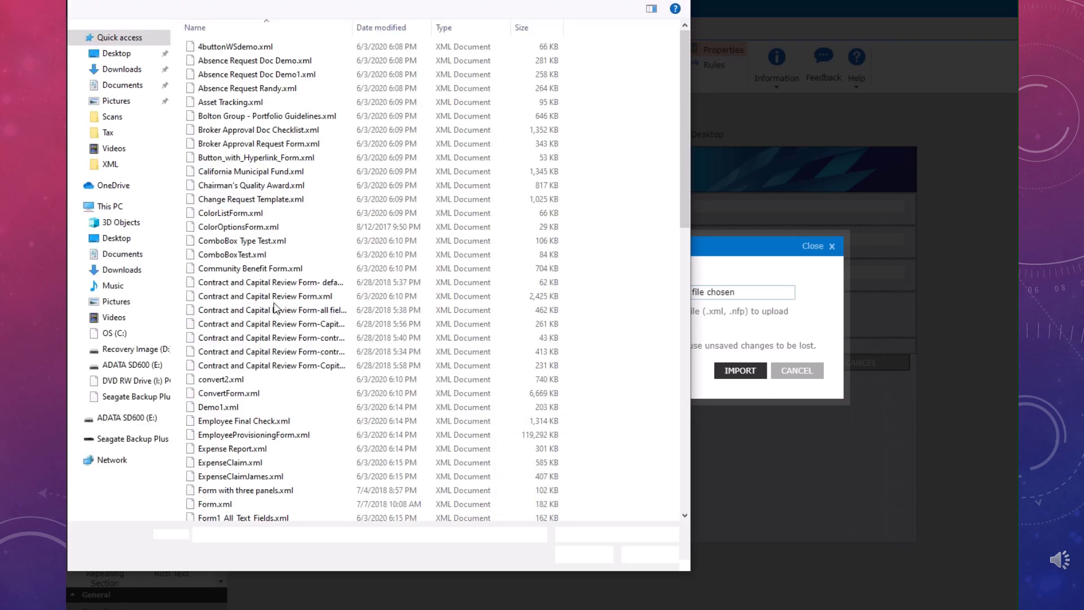
pyautogui.scroll(-15, 275, 339)
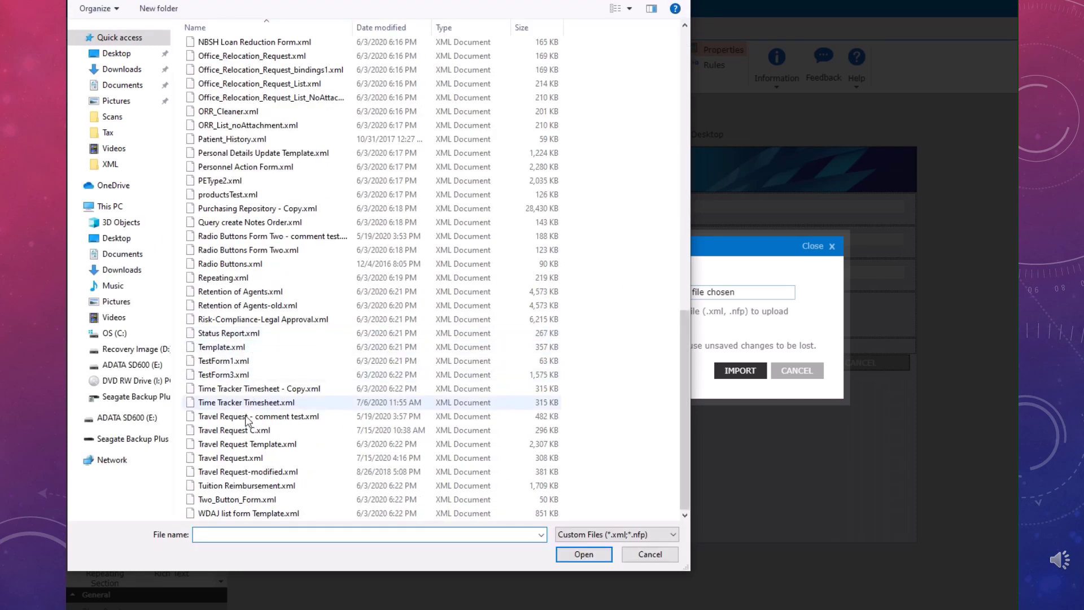
pyautogui.click(243, 433)
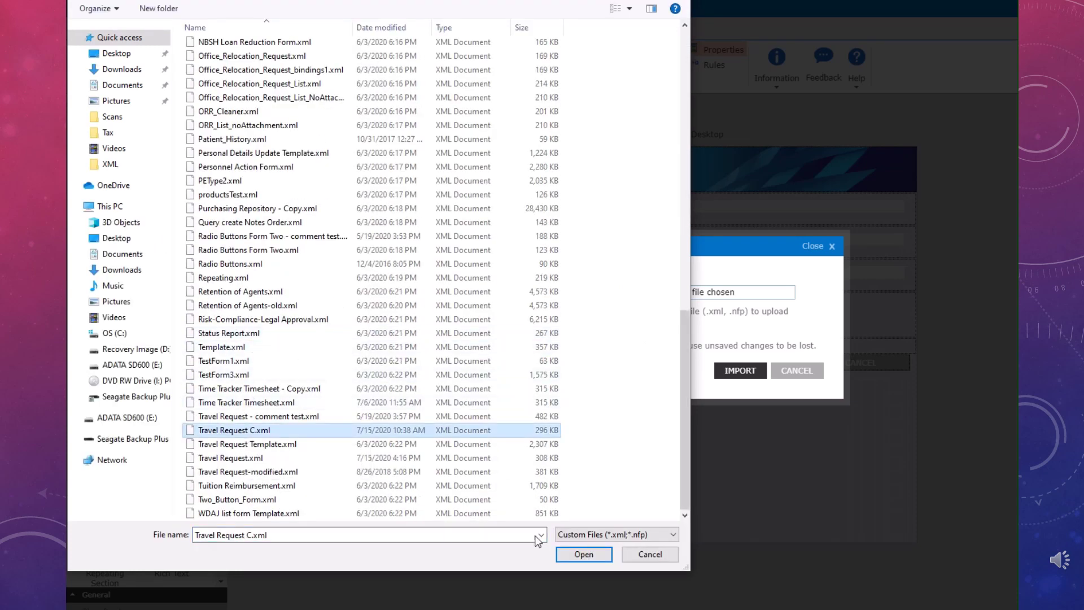
pyautogui.click(579, 555)
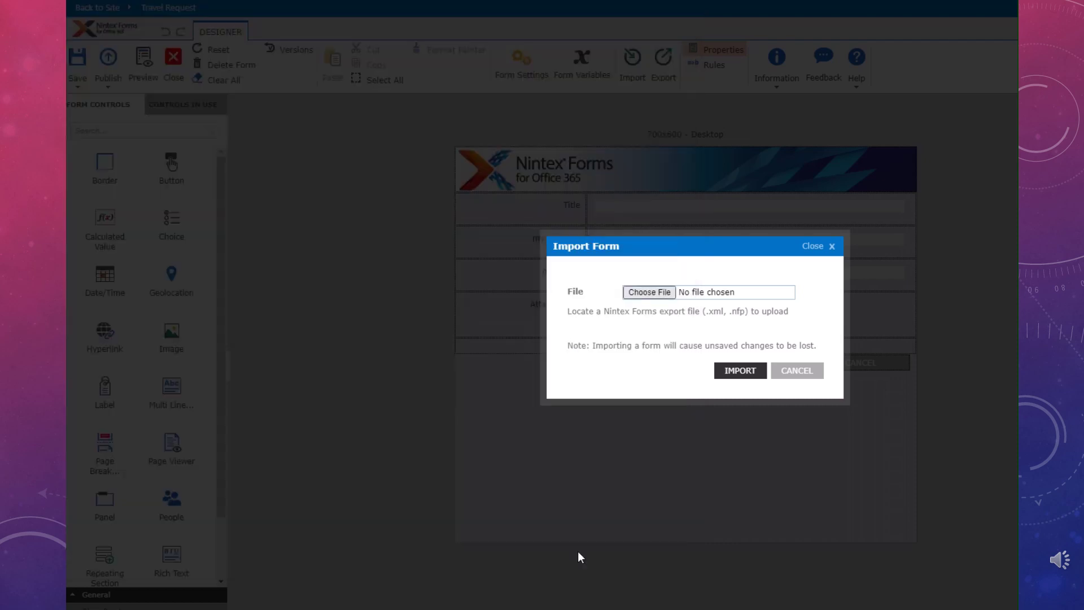
pyautogui.click(756, 371)
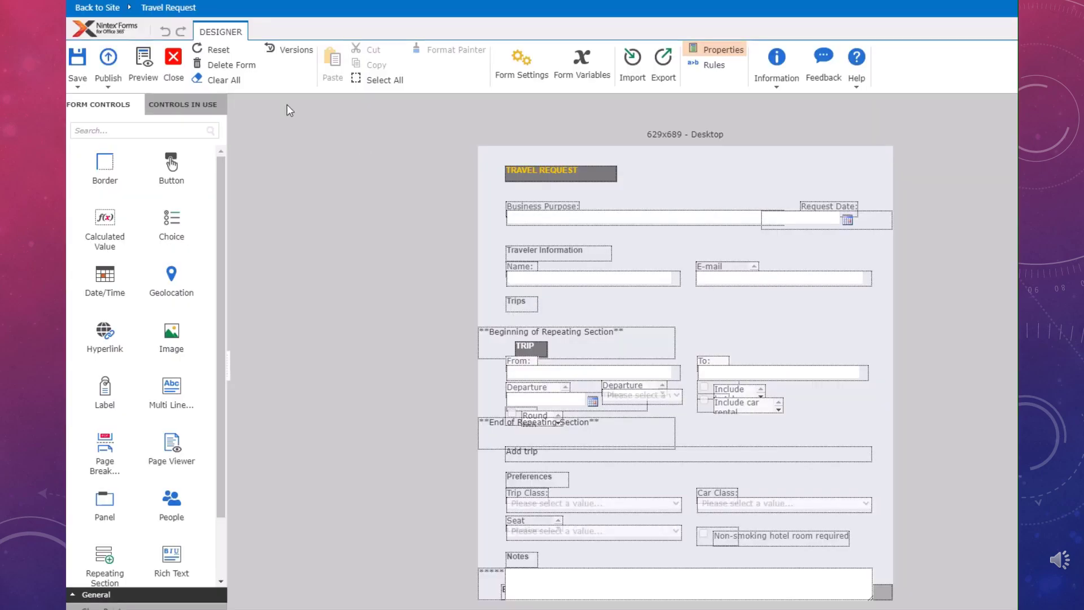
# Generate a desktop preview in Edit mode and fill in the business purpose "test" and request date July 8, 2020
pyautogui.click(144, 66)
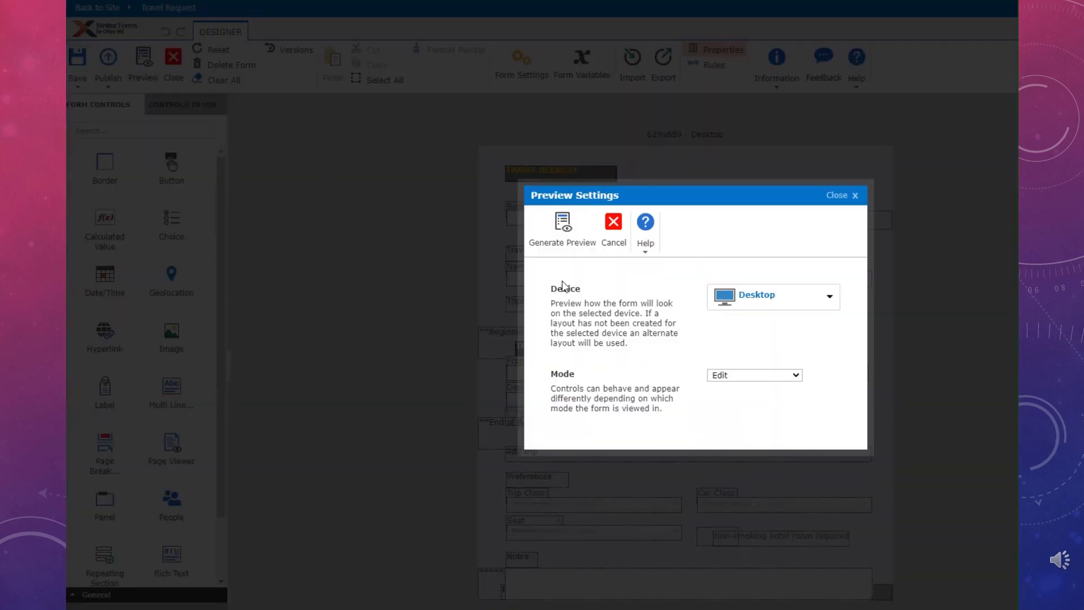
pyautogui.click(570, 228)
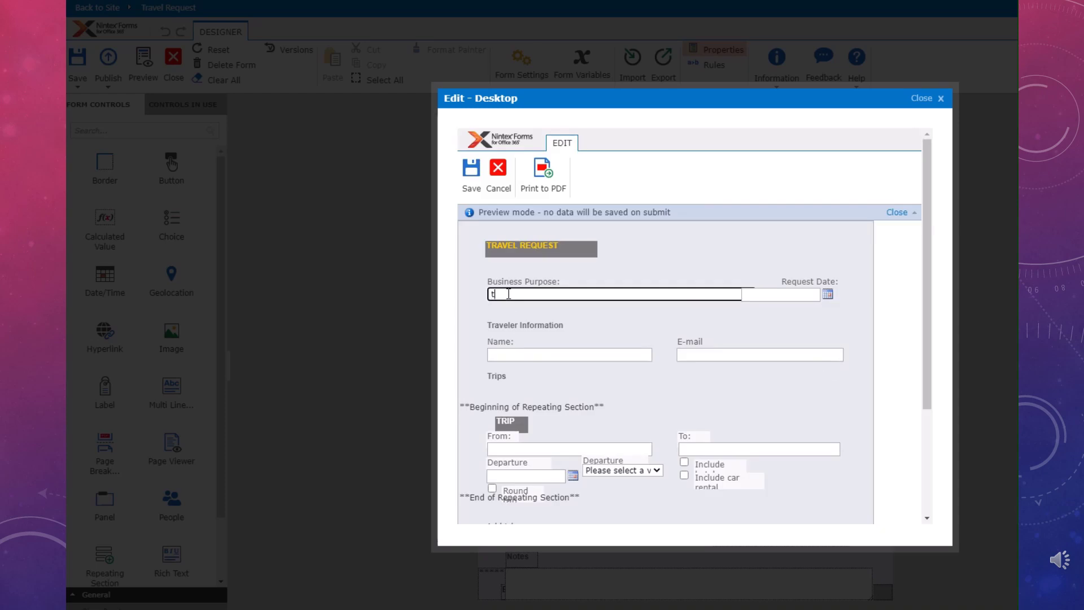
pyautogui.write('t')
pyautogui.click(828, 294)
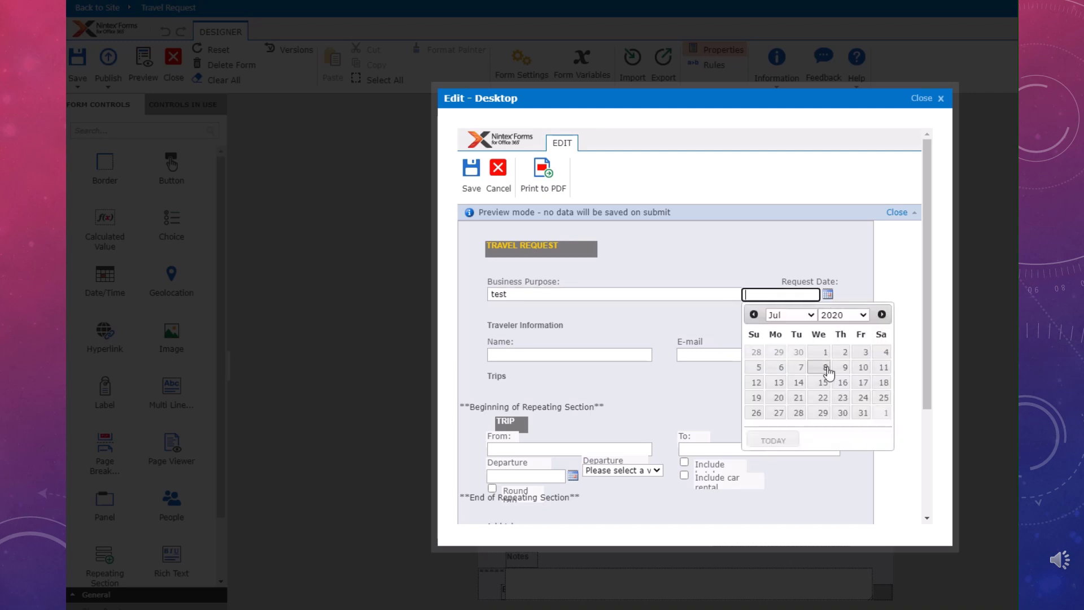
pyautogui.click(826, 368)
# In the previewed trip section, include a hotel and set the departure time to Afternoon, then enter the Notes field
pyautogui.scroll(-3, 795, 376)
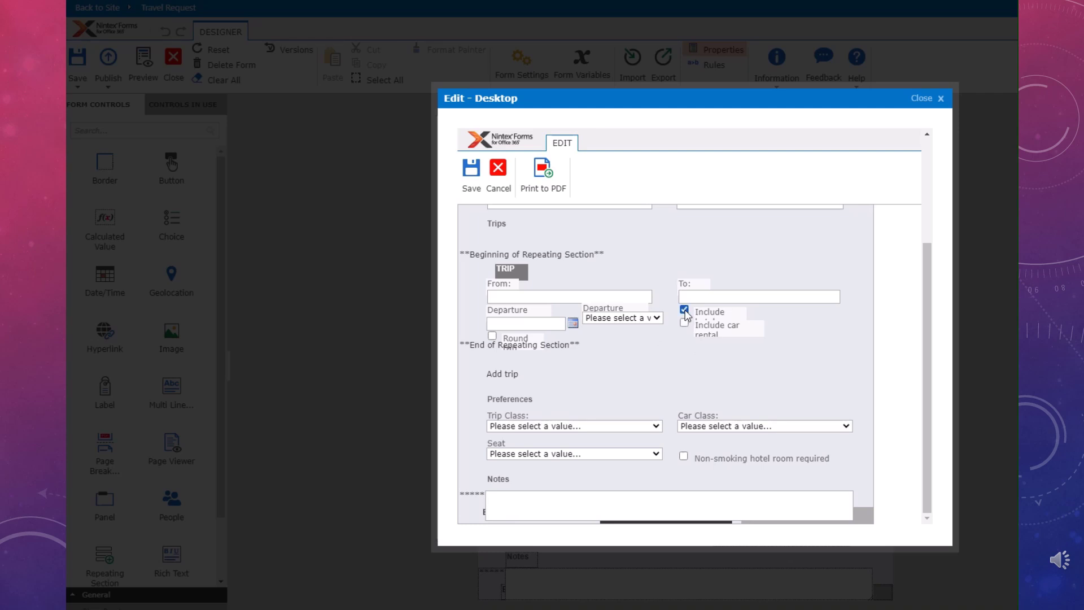
pyautogui.click(658, 319)
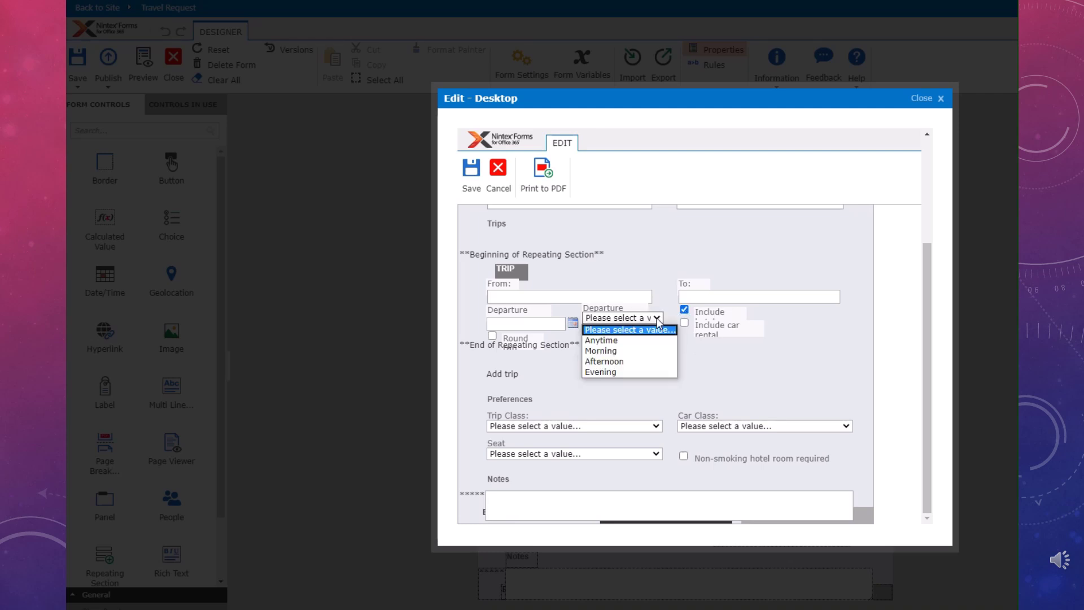
pyautogui.click(613, 364)
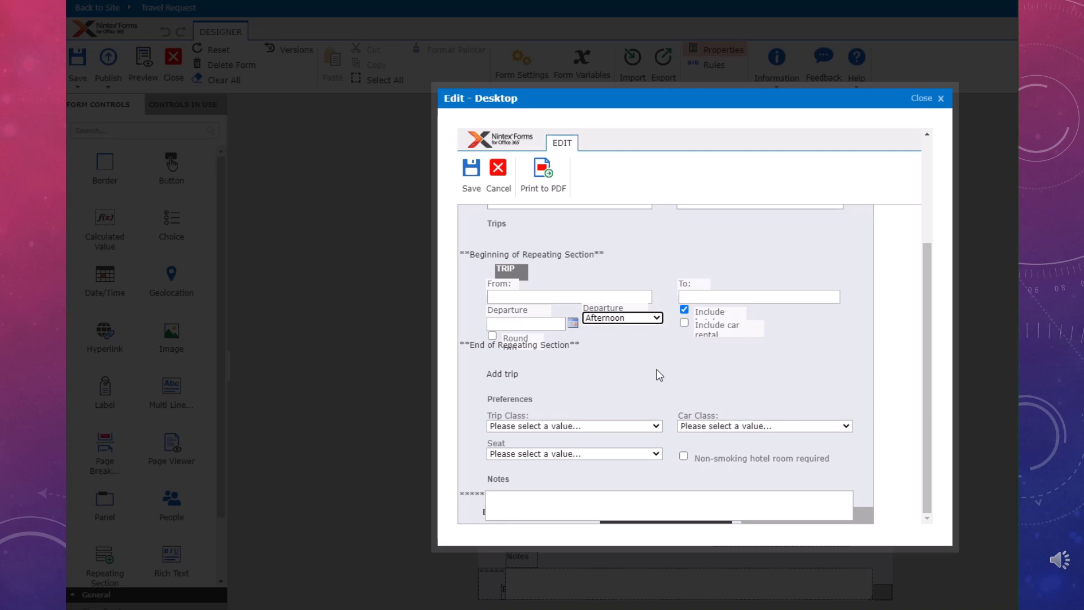
pyautogui.click(507, 500)
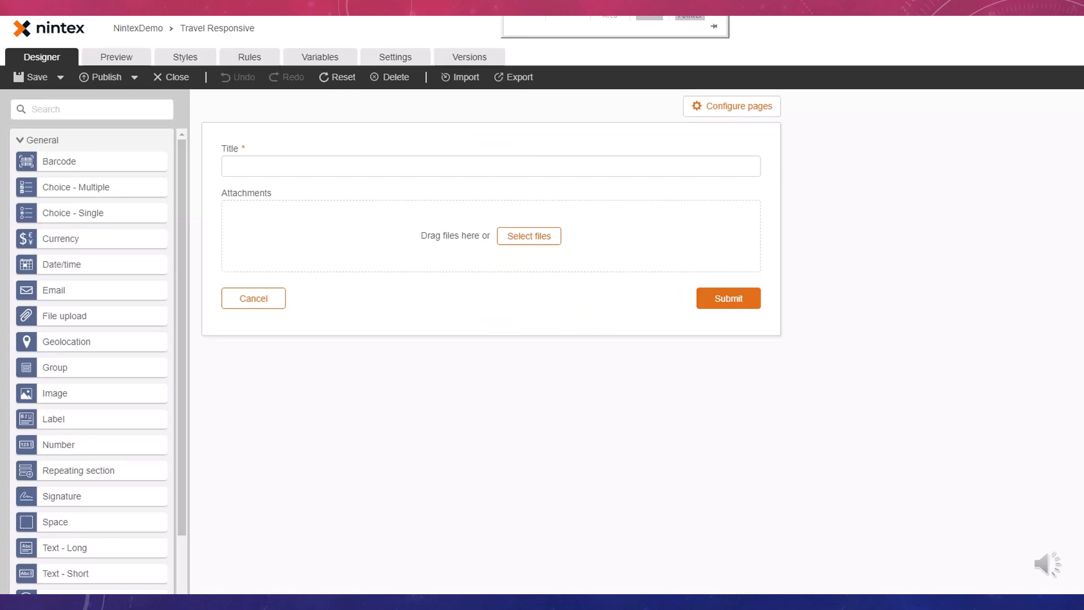
# Import Travel Request.json into the Travel Responsive form, discarding the pending changes
pyautogui.click(460, 78)
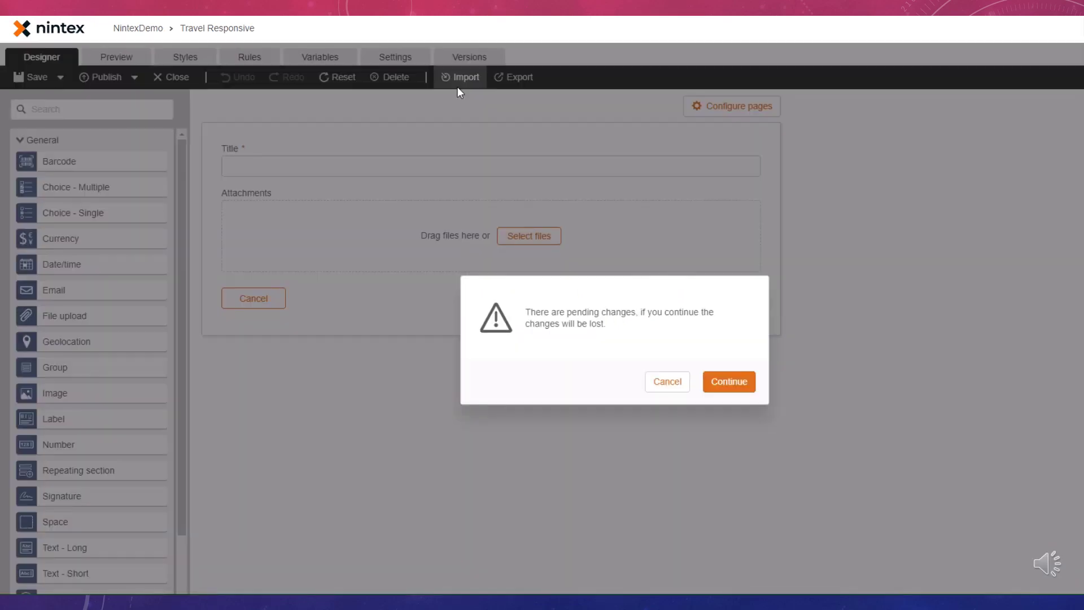
pyautogui.click(731, 383)
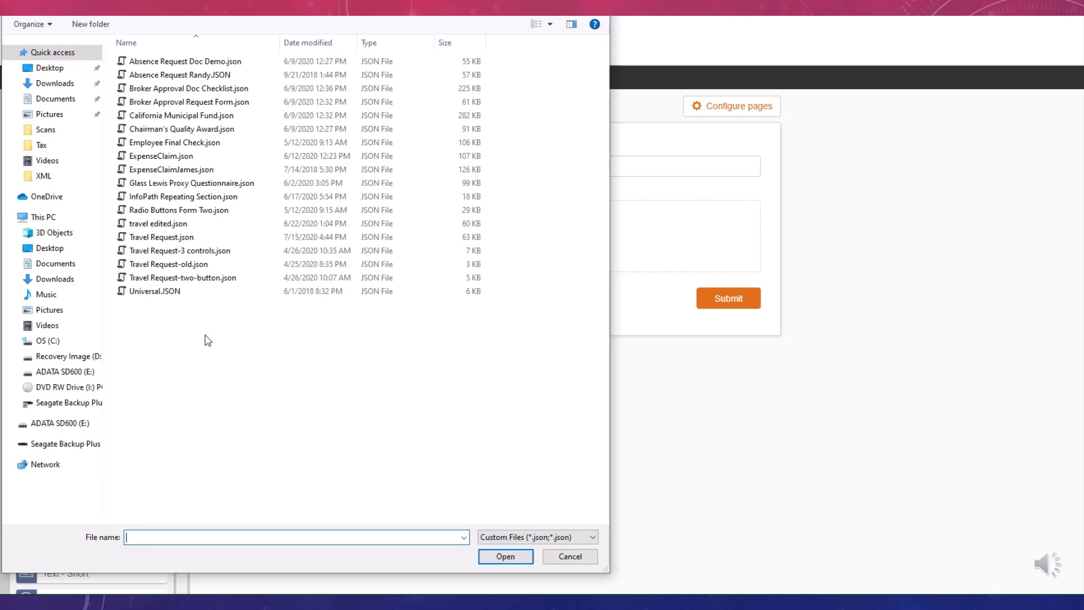
pyautogui.click(164, 237)
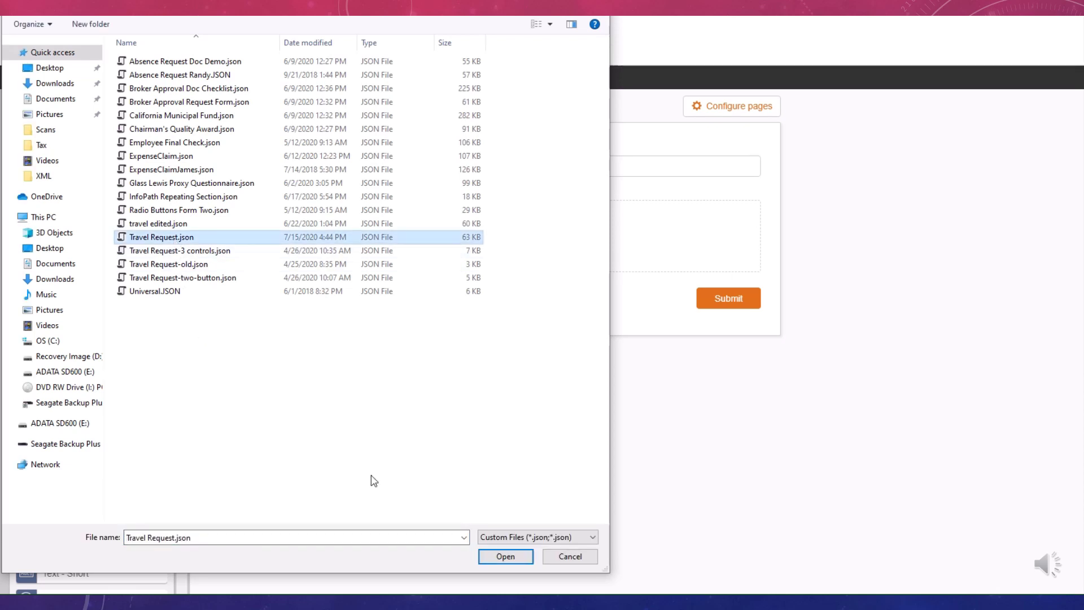
pyautogui.click(506, 556)
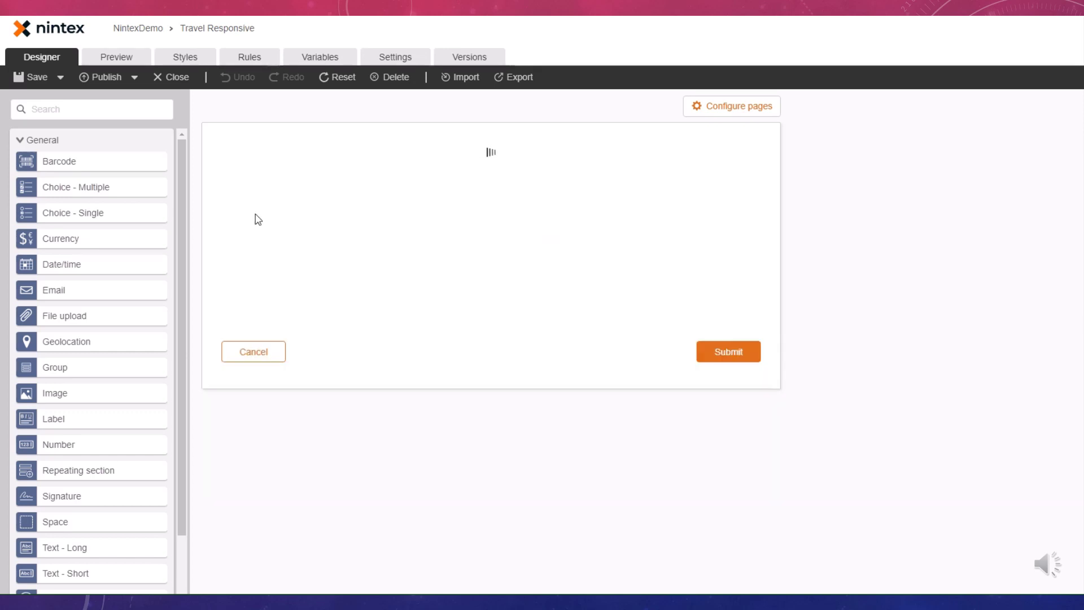
# Preview the responsive form and fill in the purpose "test" and request date July 10, 2020
pyautogui.click(123, 60)
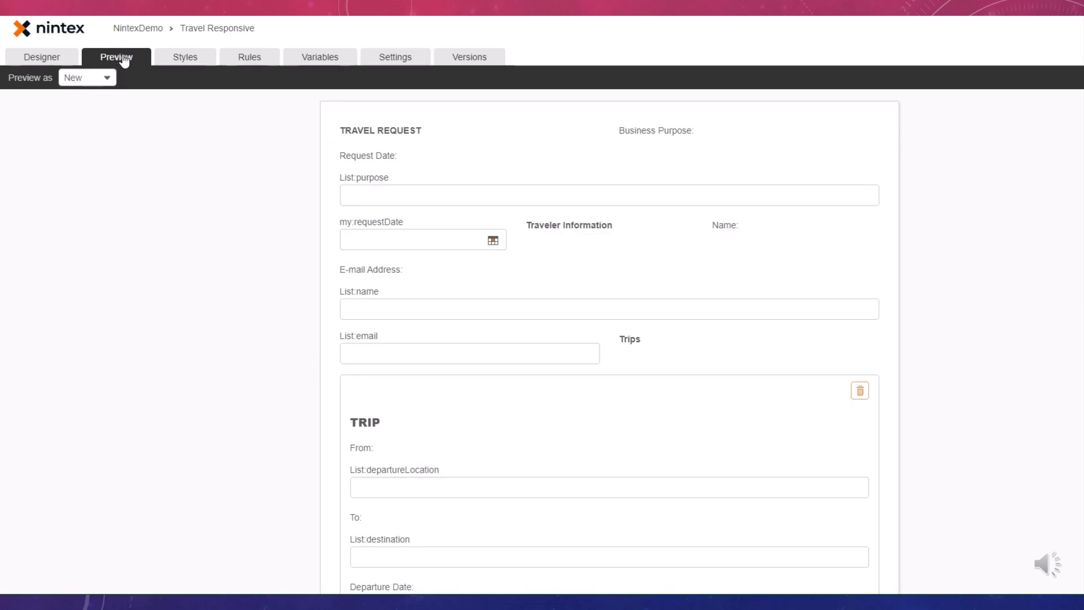
pyautogui.click(371, 195)
pyautogui.write('test')
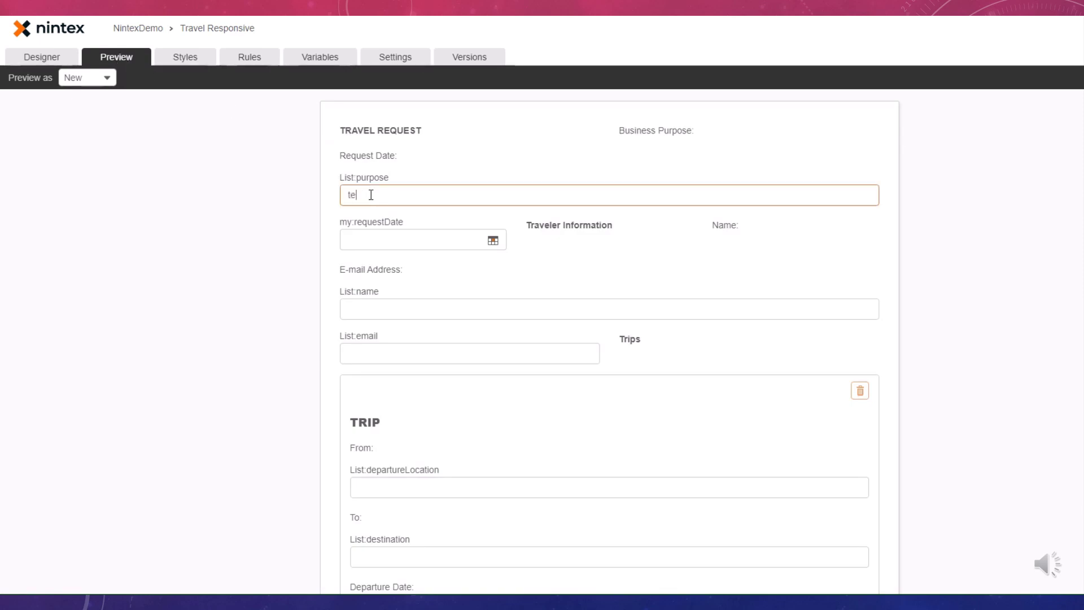
pyautogui.click(493, 241)
pyautogui.click(462, 342)
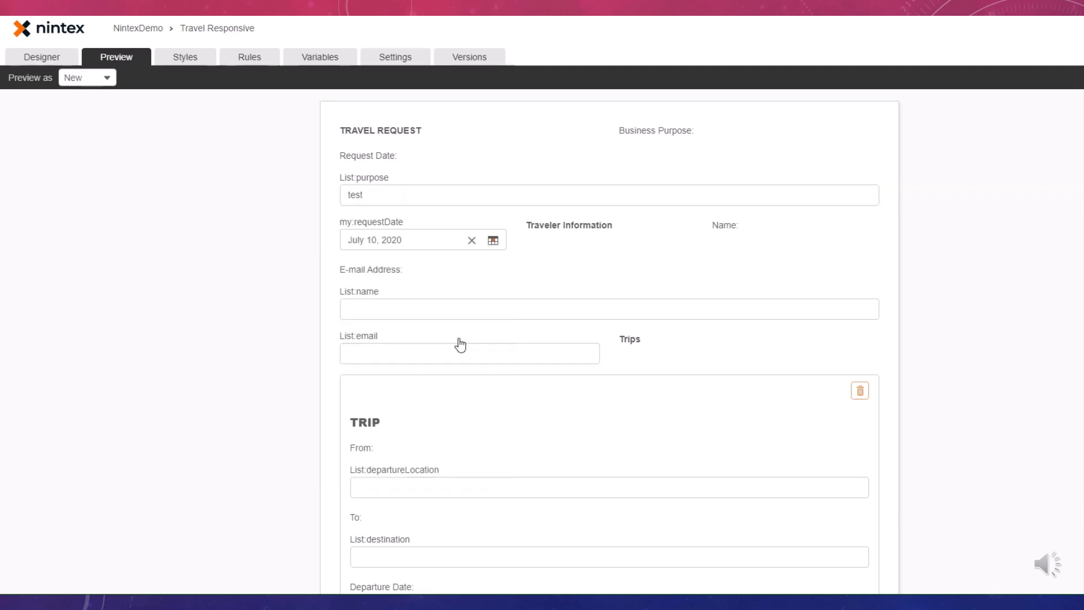
# In the responsive preview's trip section, enable my:includeHotel and set my:departureTime to Afternoon
pyautogui.scroll(-5, 229, 208)
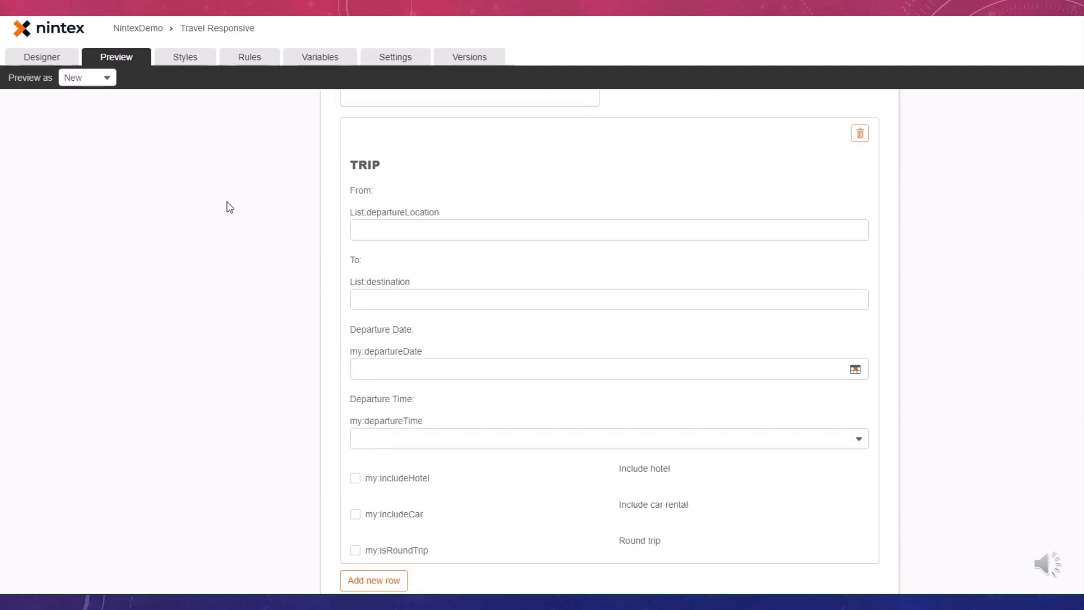
pyautogui.scroll(-2, 315, 244)
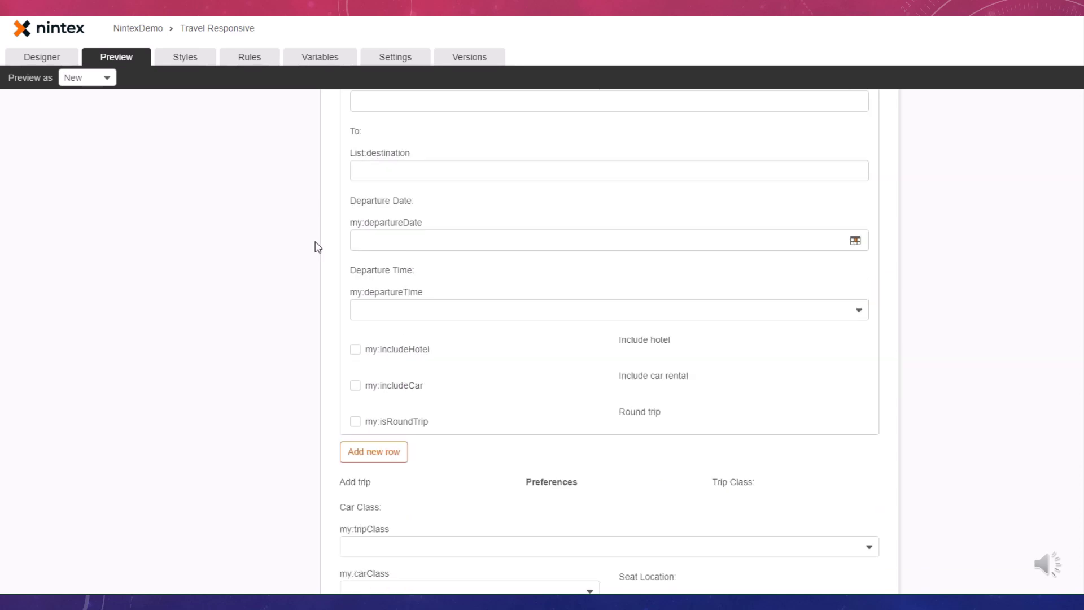
pyautogui.click(357, 352)
pyautogui.click(861, 314)
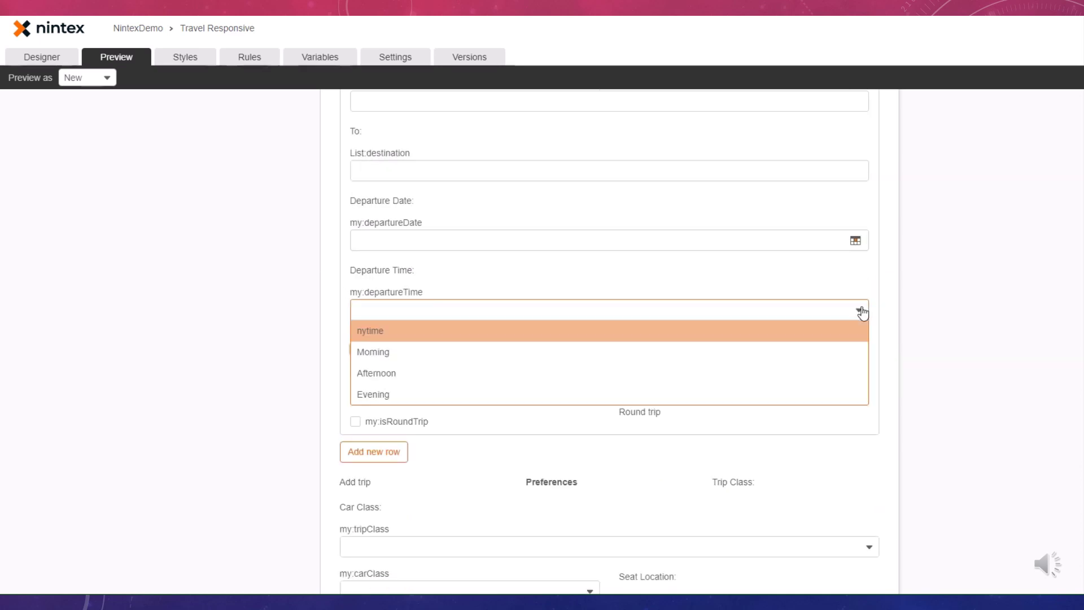
pyautogui.click(785, 372)
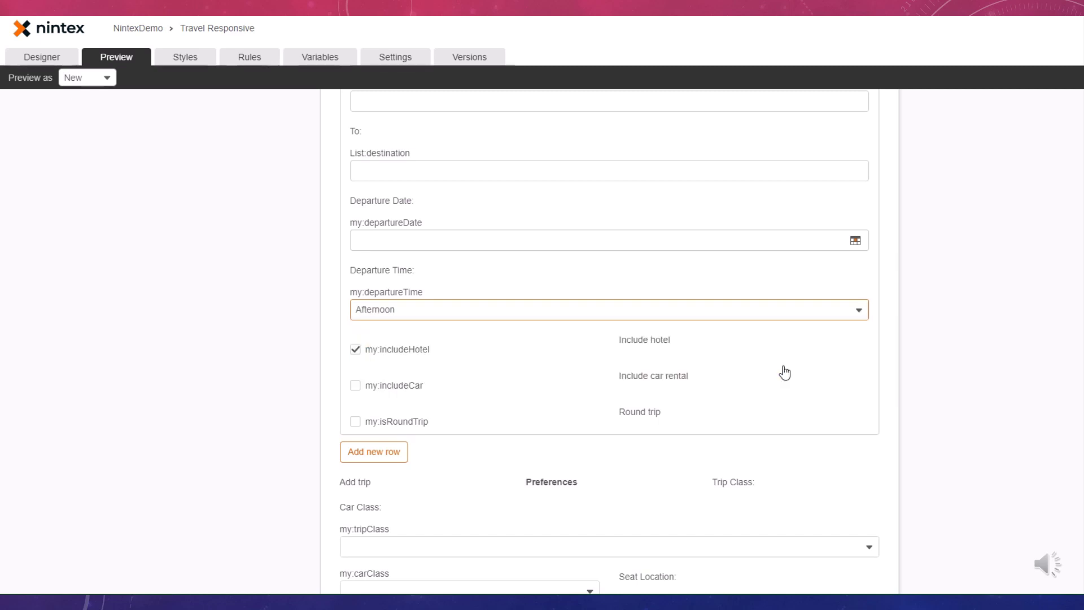
# Add a second trip row to the repeating section of the previewed form and view the fields below
pyautogui.scroll(-2, 263, 272)
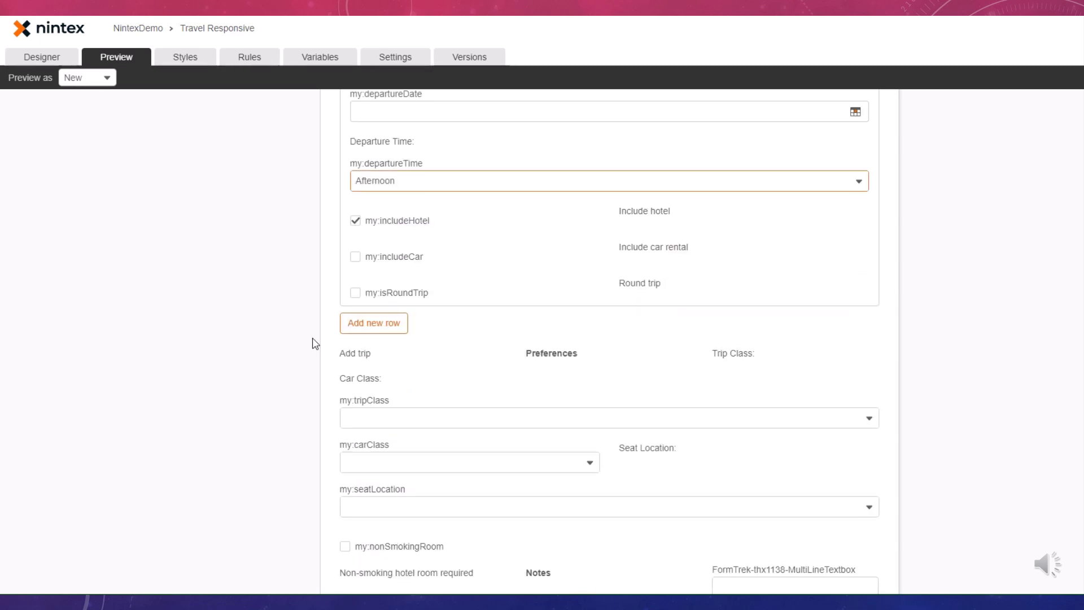
pyautogui.click(382, 331)
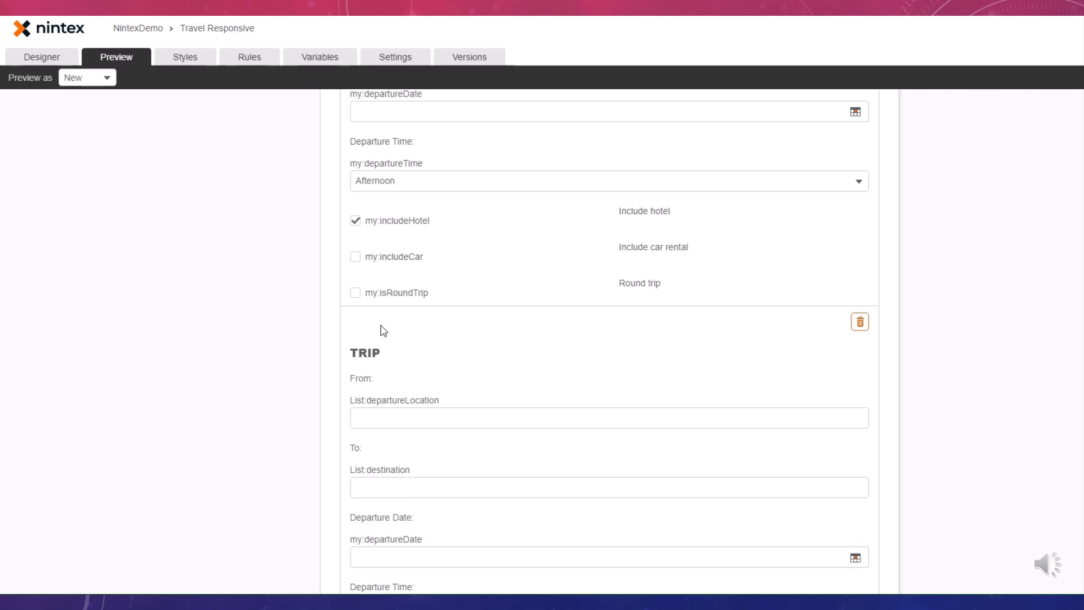
pyautogui.scroll(-6, 216, 290)
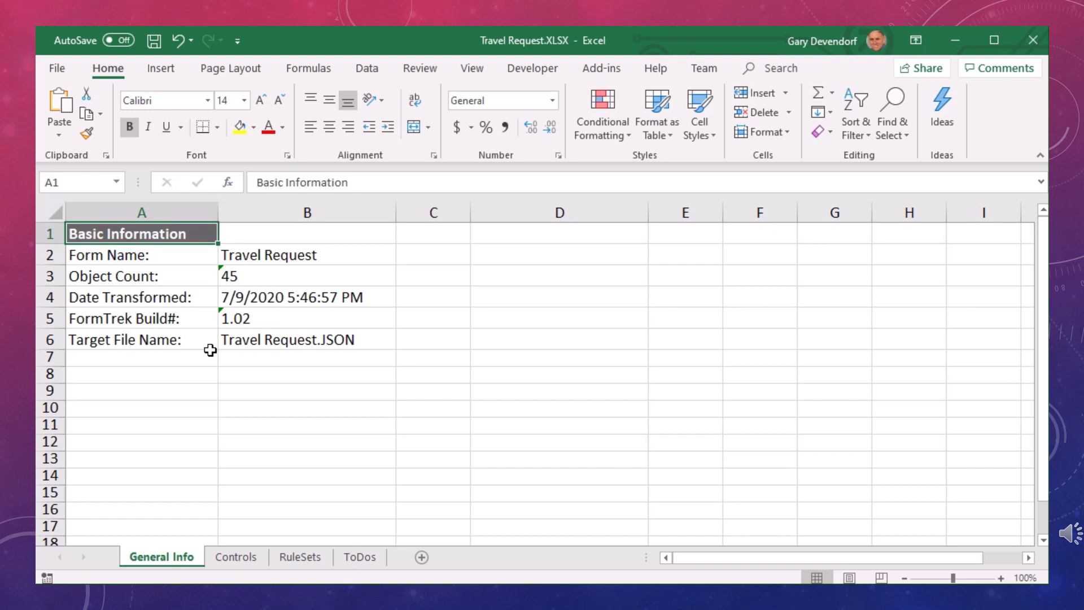
# Switch to the Travel Request.XLSX migration report in Excel and review its Controls, RuleSets, ToDos and General Info sheets
pyautogui.click(238, 556)
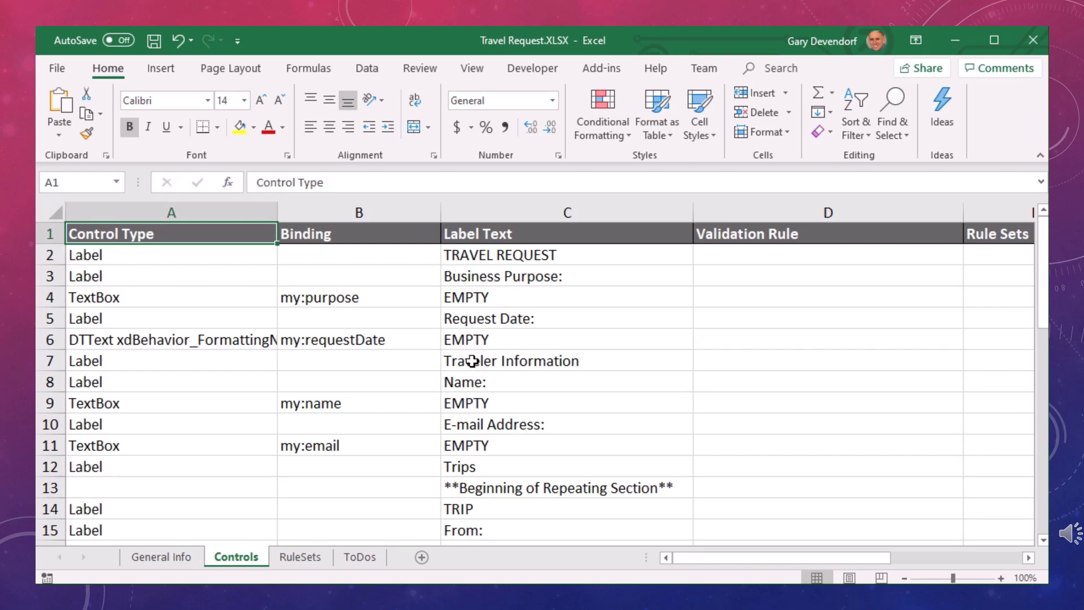
pyautogui.scroll(-4, 472, 361)
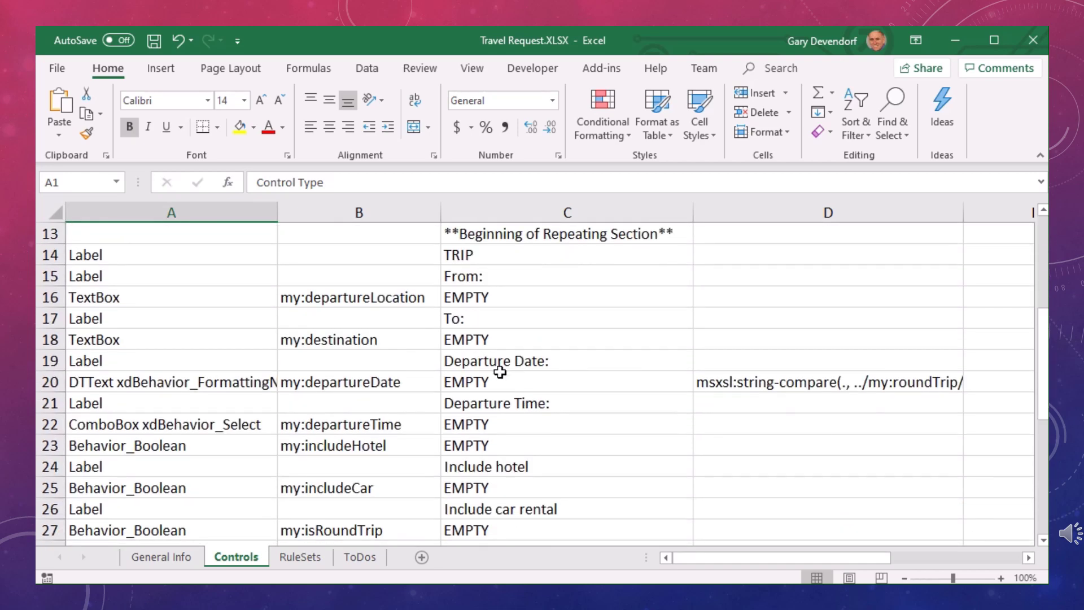
pyautogui.scroll(4, 642, 387)
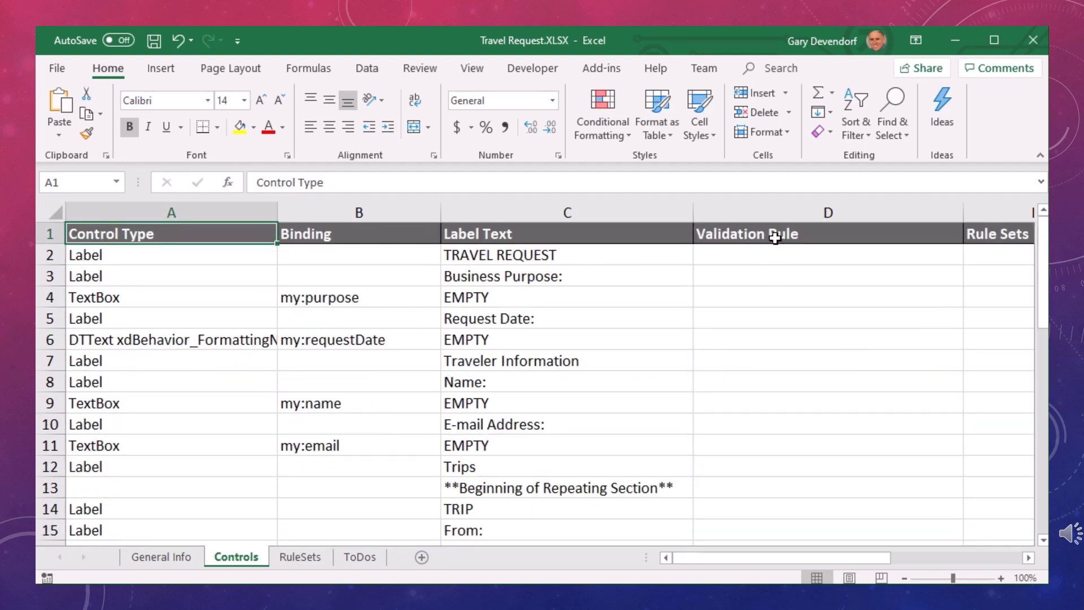
pyautogui.click(306, 558)
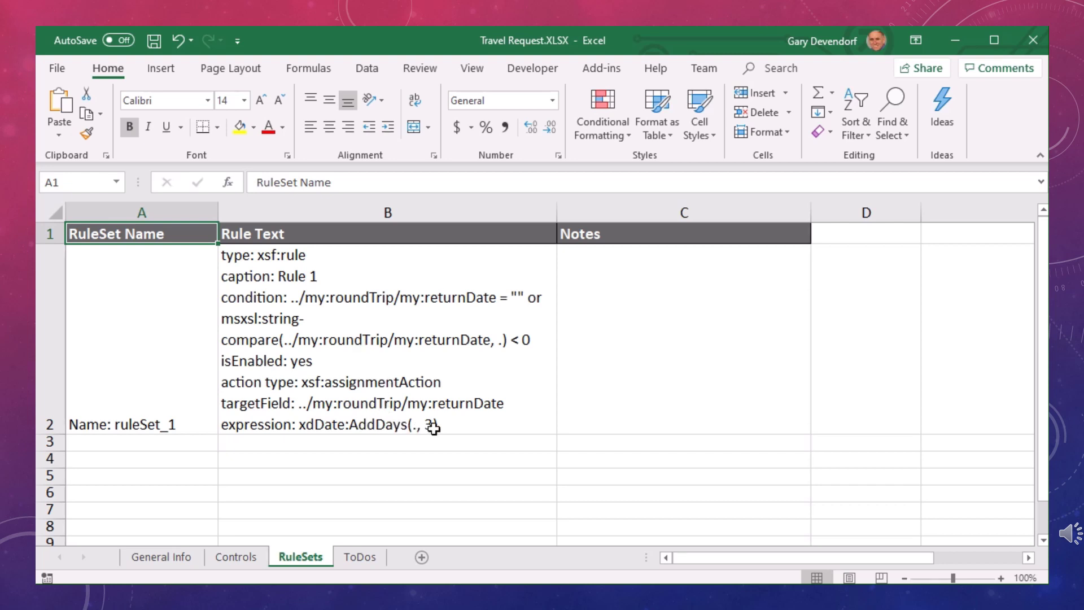
pyautogui.click(363, 560)
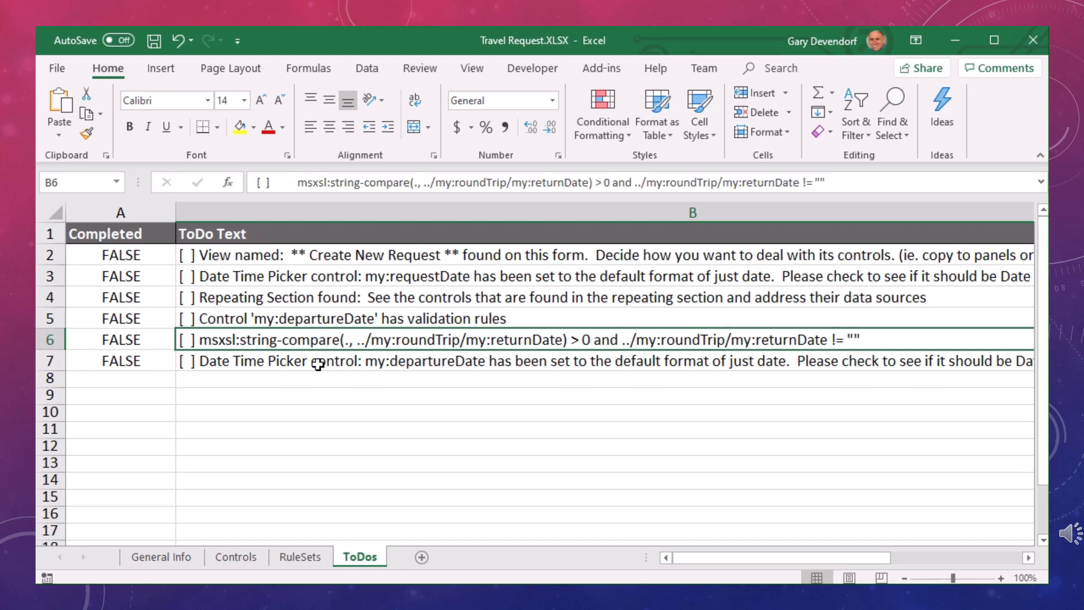
pyautogui.click(168, 555)
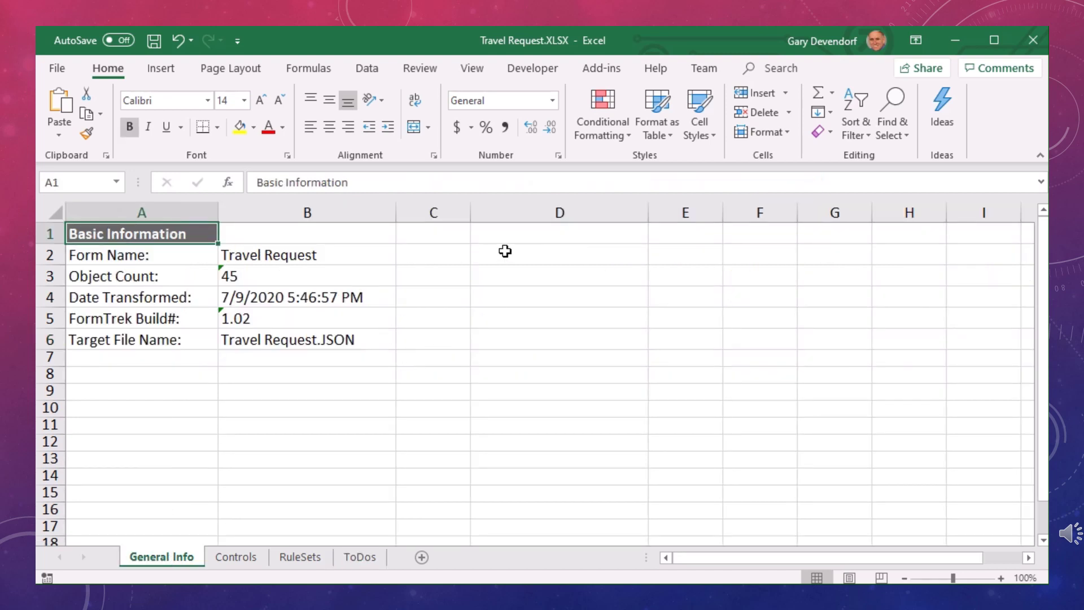